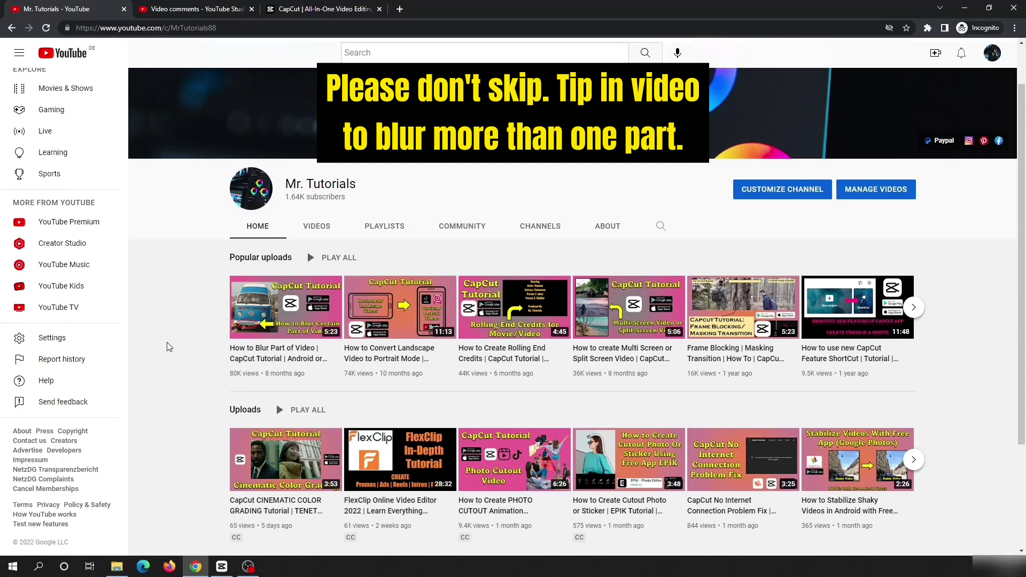
Switch to the 'Video comments - YouTube Studio' tab for the blur tutorial video
click(208, 14)
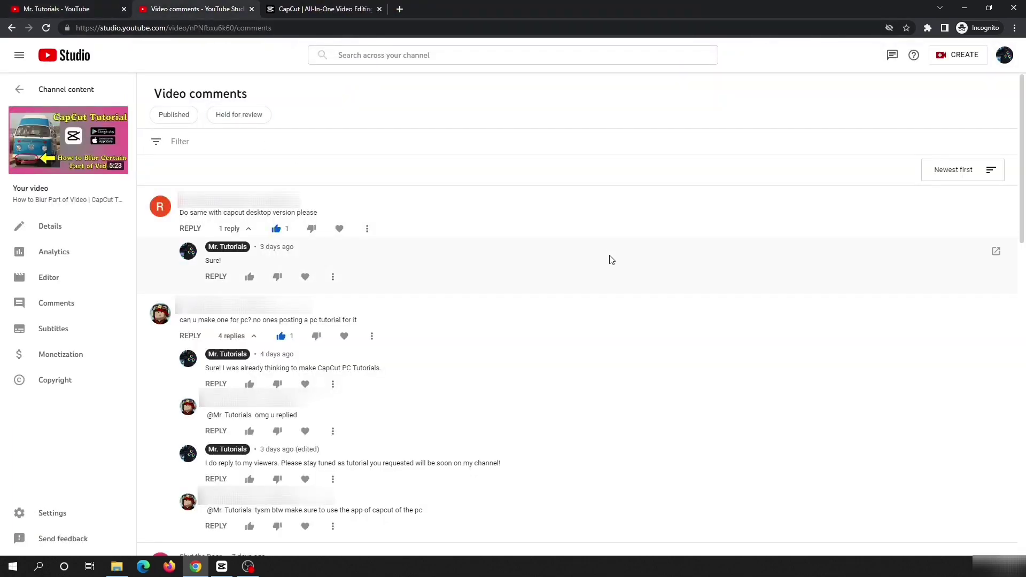
Switch to the CapCut download page tab
click(293, 9)
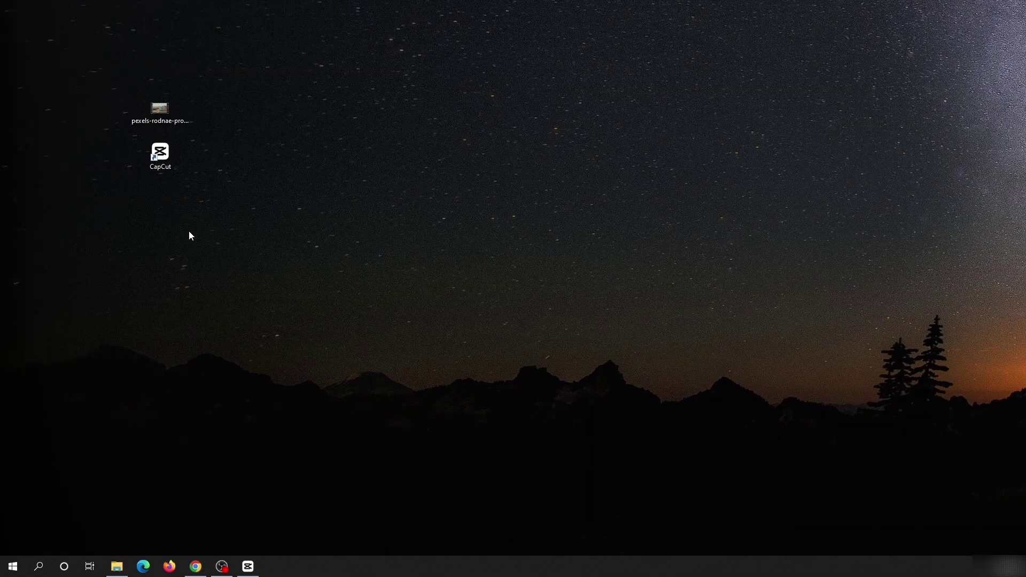
Launch CapCut from the desktop shortcut and start a new empty project (0924)
double_click(160, 153)
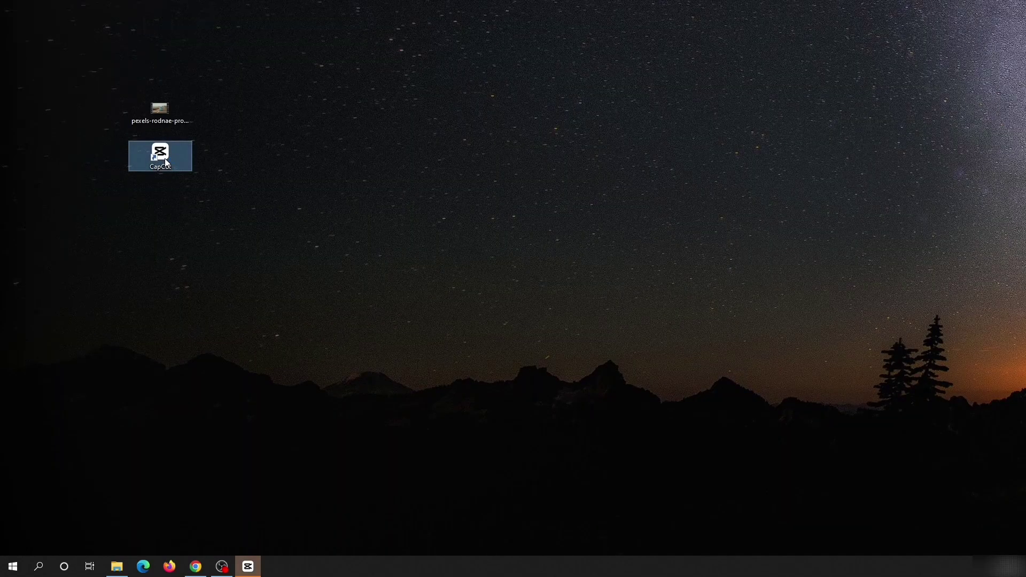
click(249, 568)
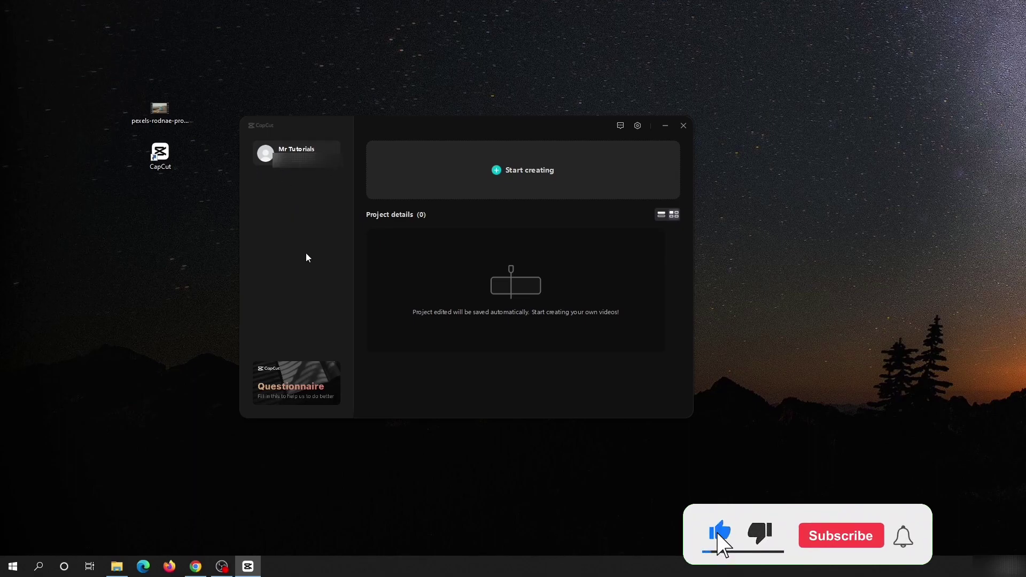
click(498, 171)
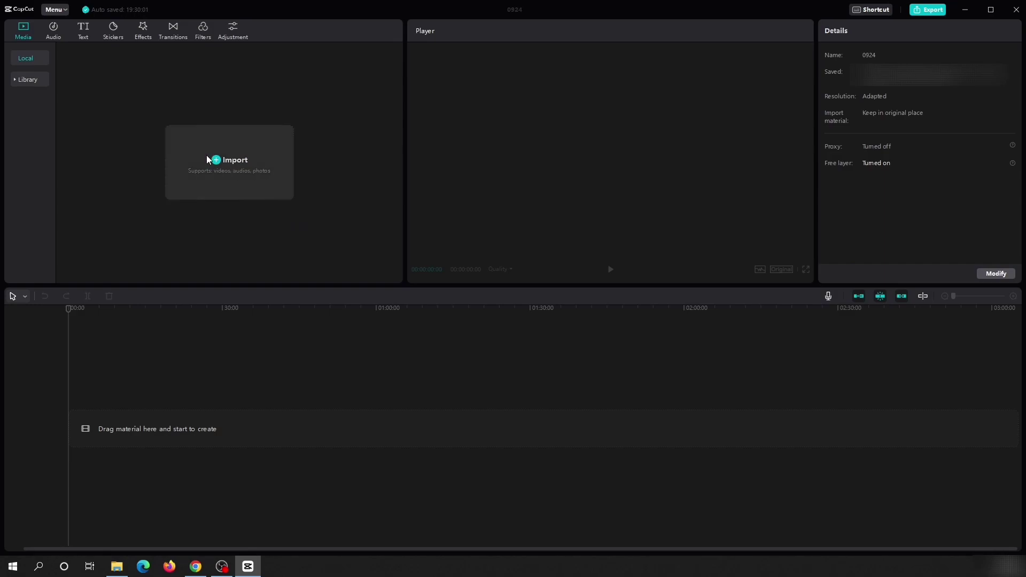
Import the pexels bus video from the desktop into Media and place it on the main track
click(248, 566)
drag(164, 107, 222, 194)
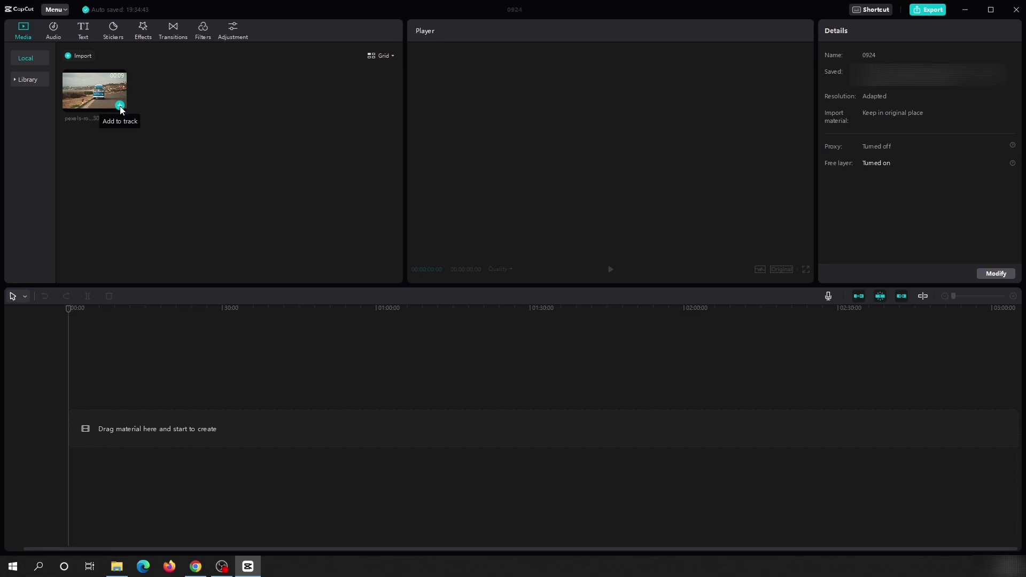
drag(81, 88, 75, 429)
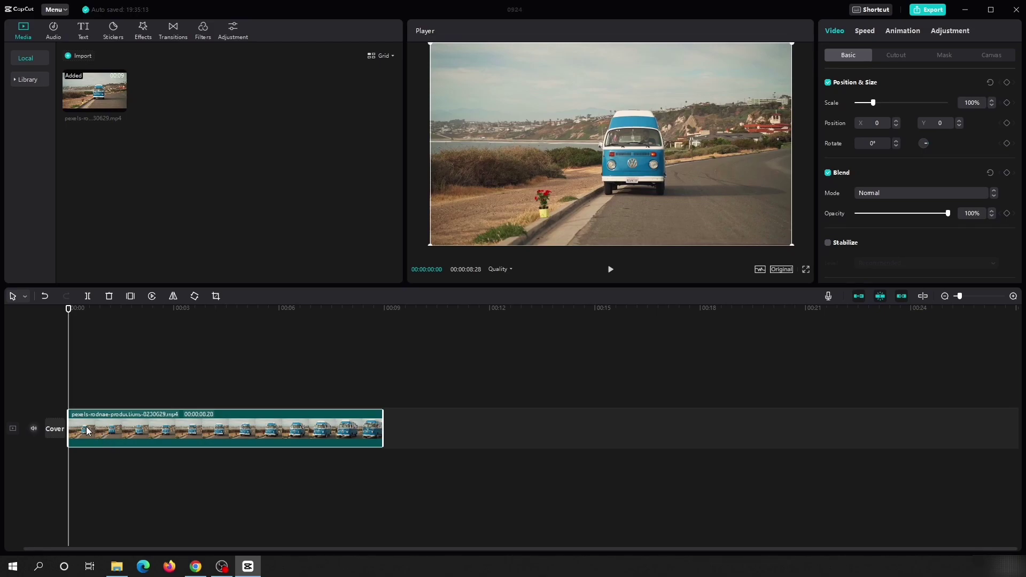
Copy the bus clip and paste it onto a new track above the original
right_click(86, 427)
click(105, 404)
right_click(73, 383)
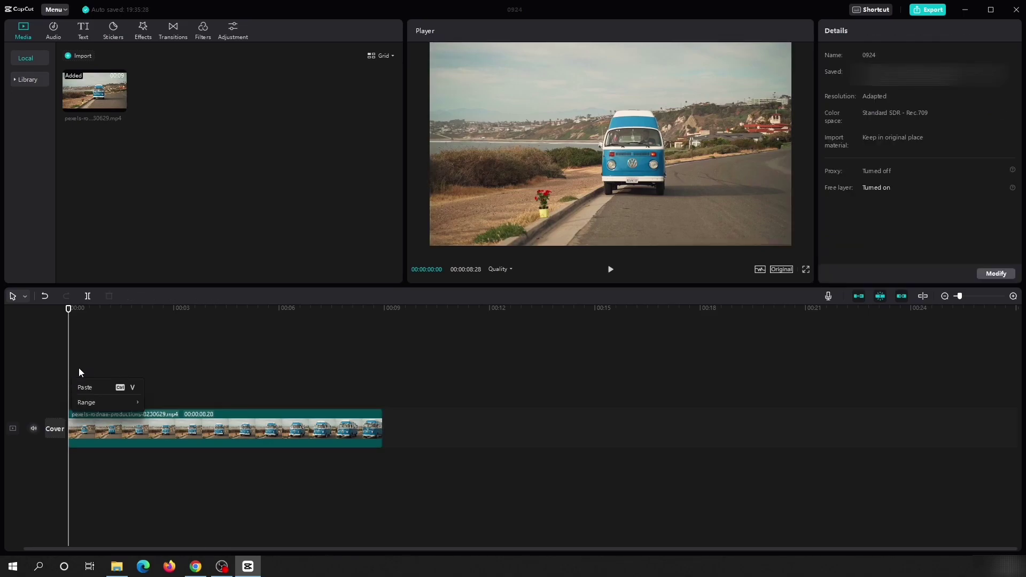
click(84, 387)
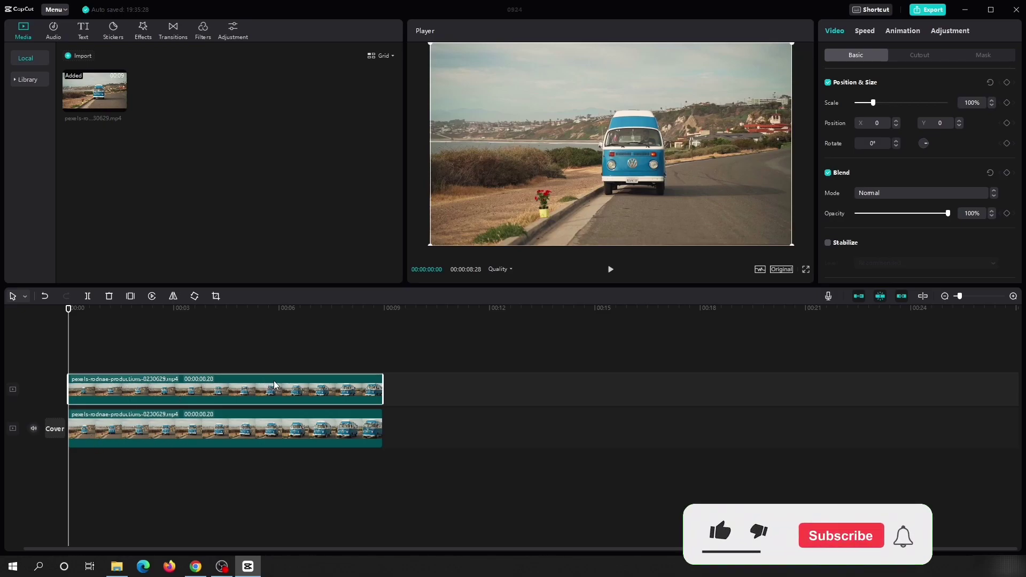
View and close the keyboard shortcuts list, then show the Effects library
click(871, 10)
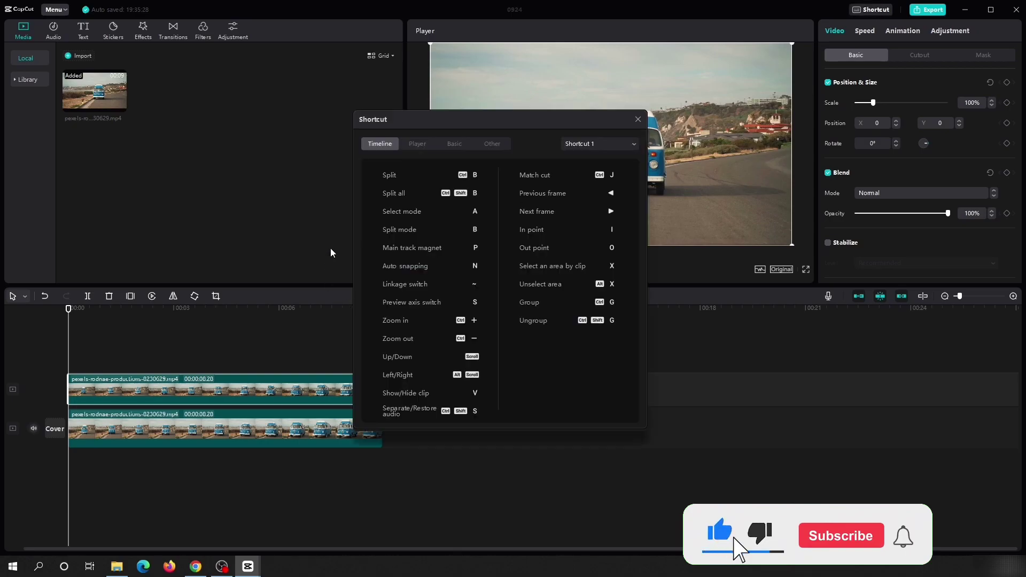
click(638, 119)
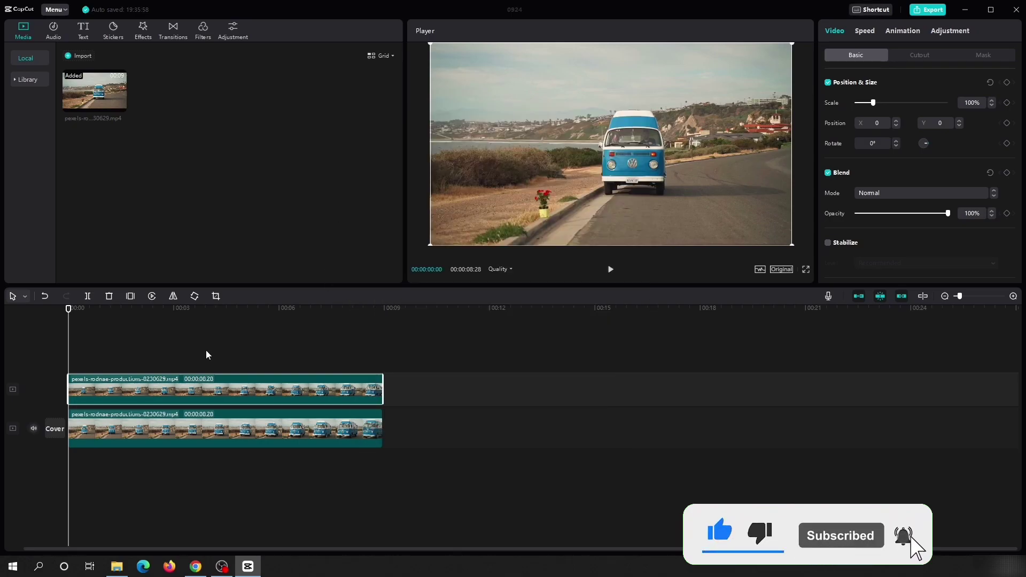
click(143, 32)
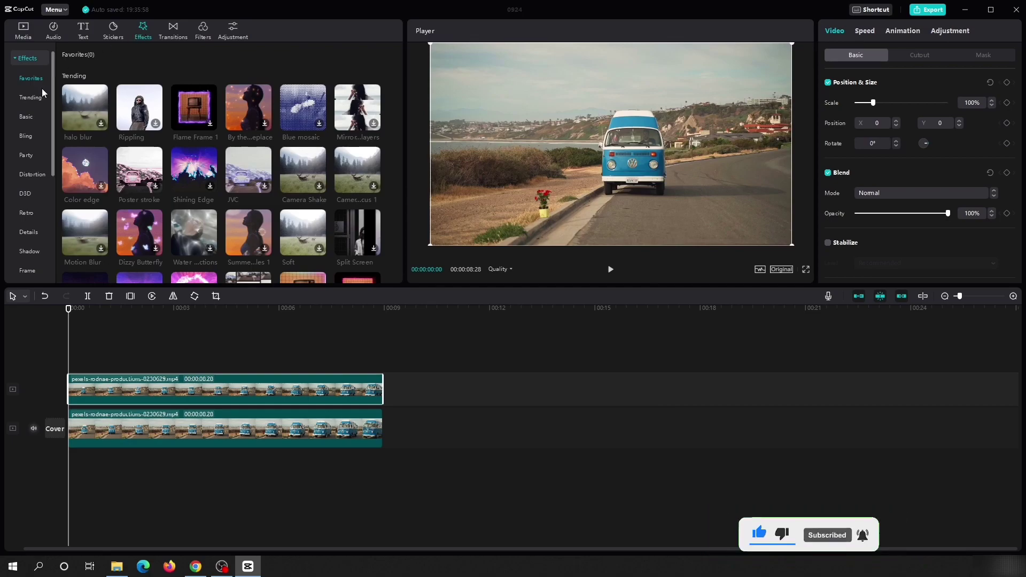
Preview the Basic Blur effect, add it to the timeline, then delete it
click(30, 118)
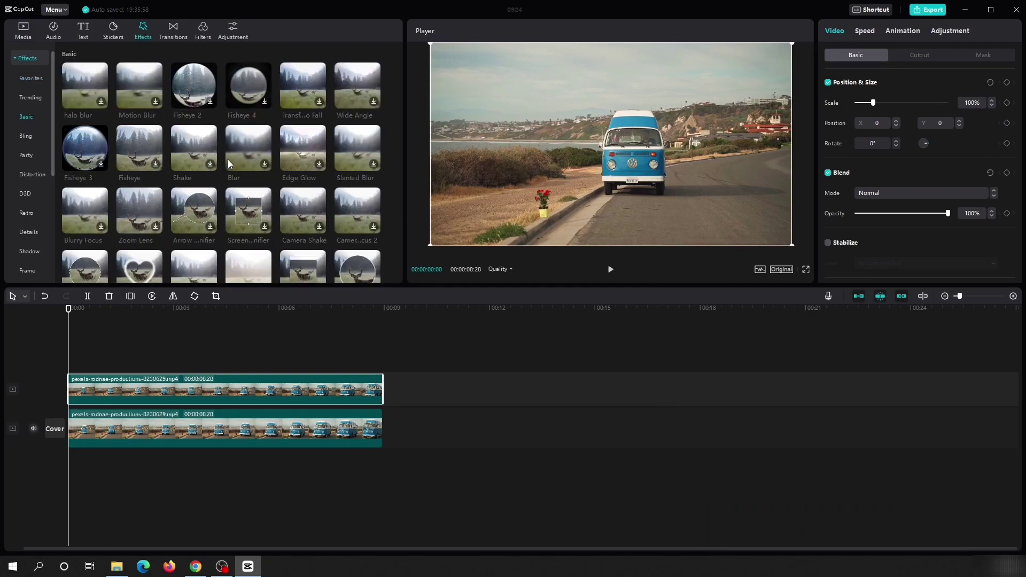
click(242, 139)
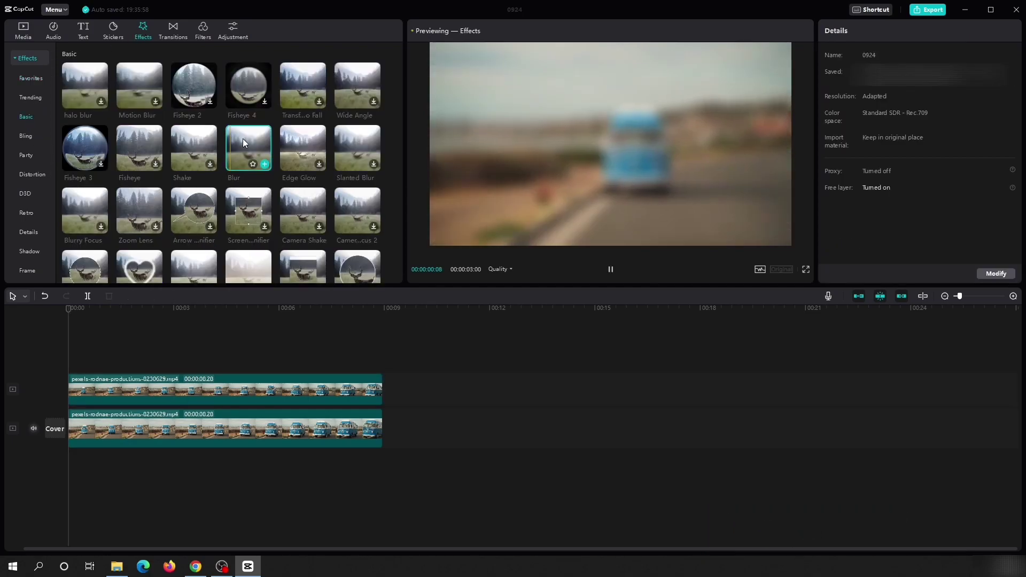
click(265, 165)
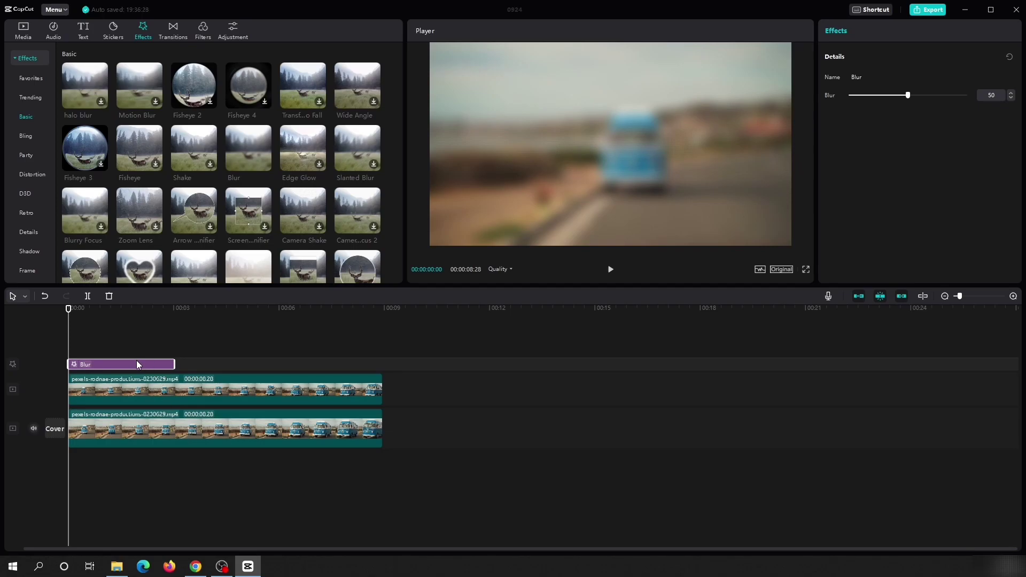
key(Delete)
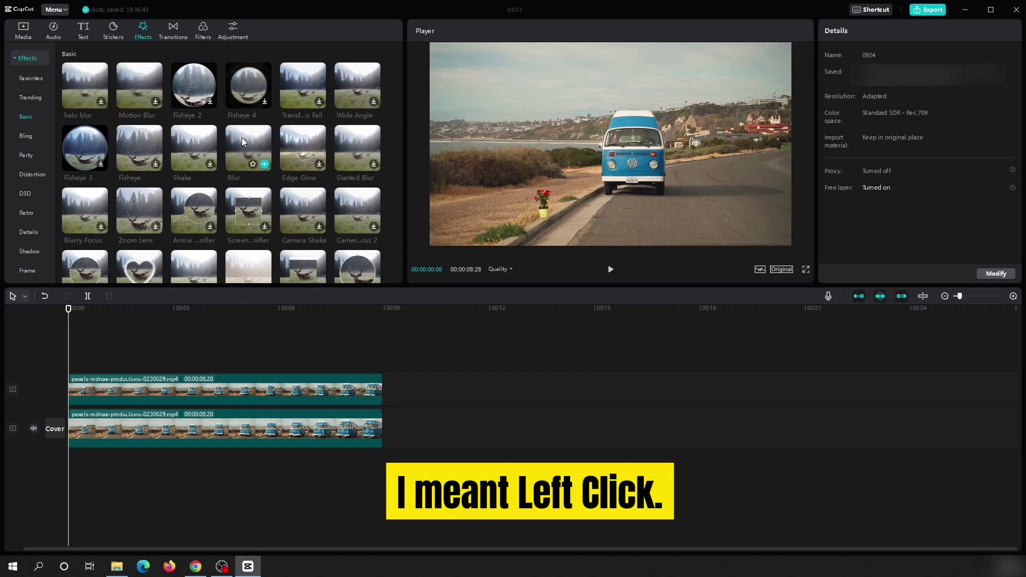
Drag the Blur effect onto the upper bus clip and set its strength to 80
drag(242, 137, 116, 389)
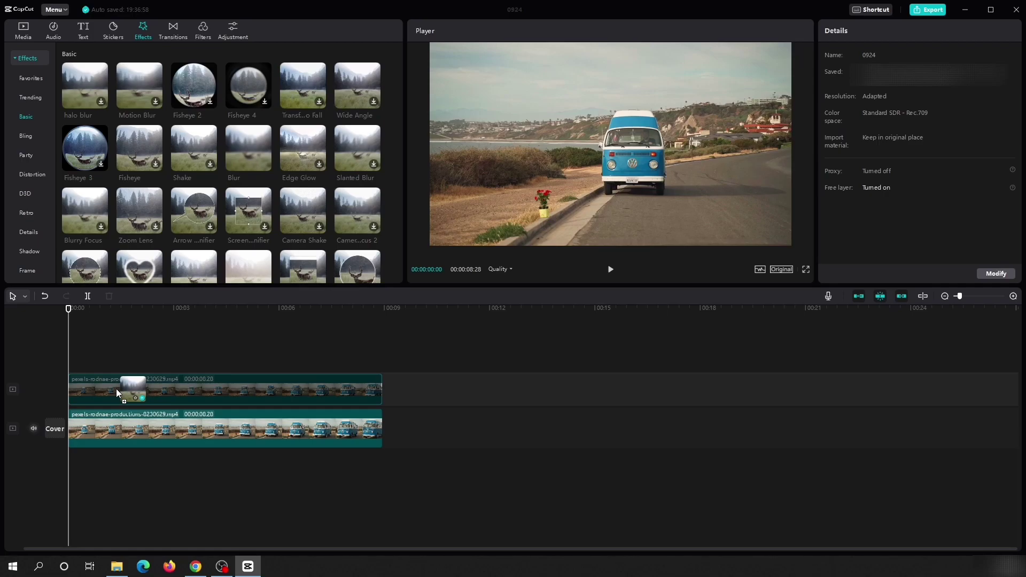
drag(117, 389, 117, 389)
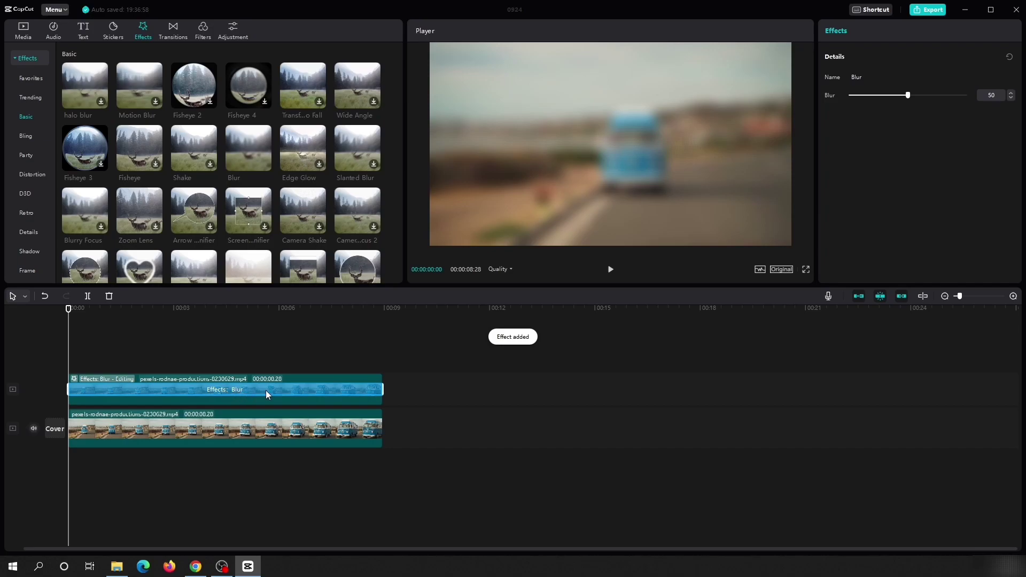
mouse_move(381, 390)
mouse_down()
mouse_move(360, 392)
mouse_move(379, 393)
mouse_up()
drag(911, 98, 942, 101)
drag(945, 102, 943, 99)
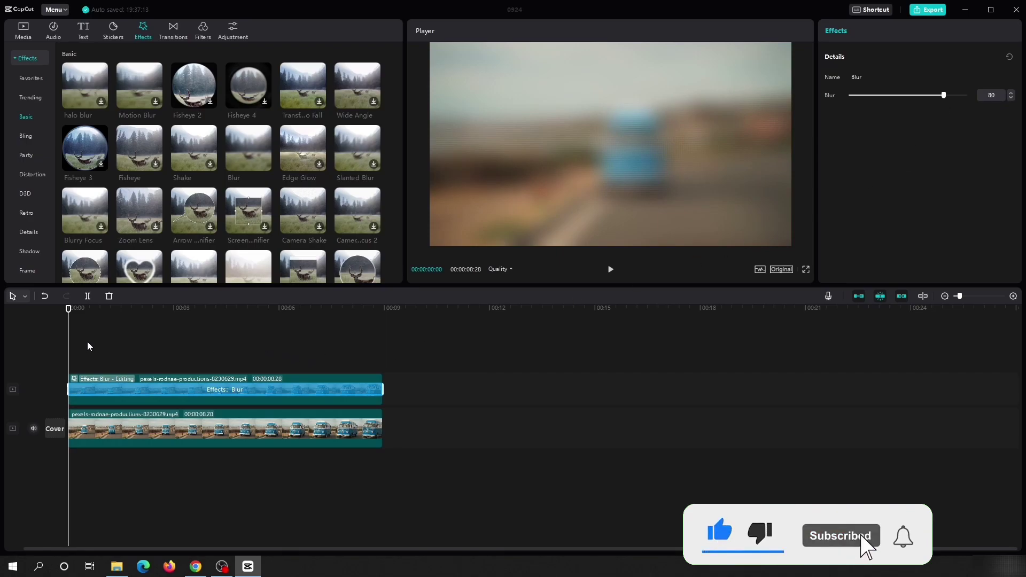
Open and exit the upper clip's Blur effect editing, rewind to the start, and reselect the upper clip
click(78, 434)
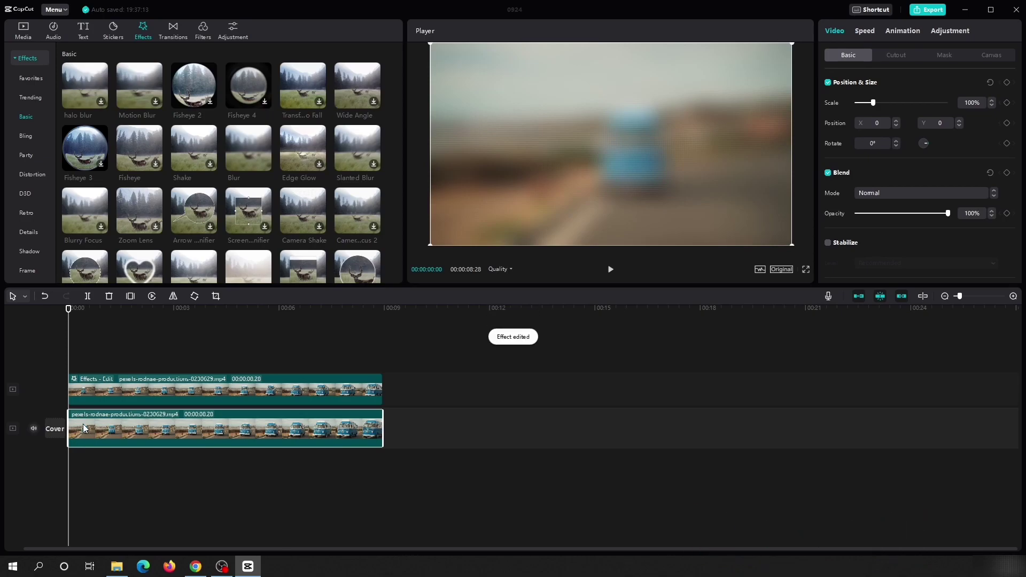
click(83, 396)
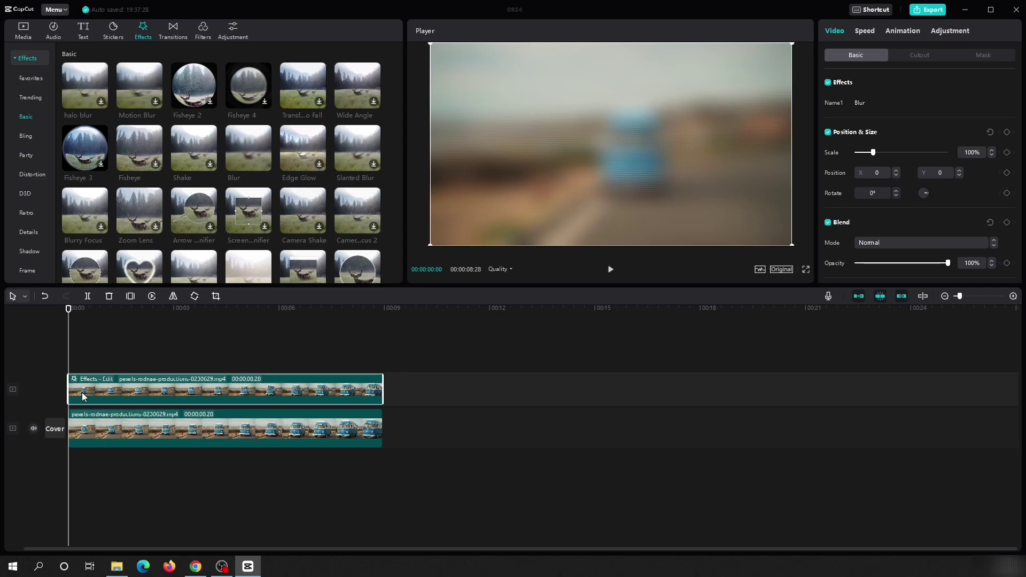
right_click(82, 393)
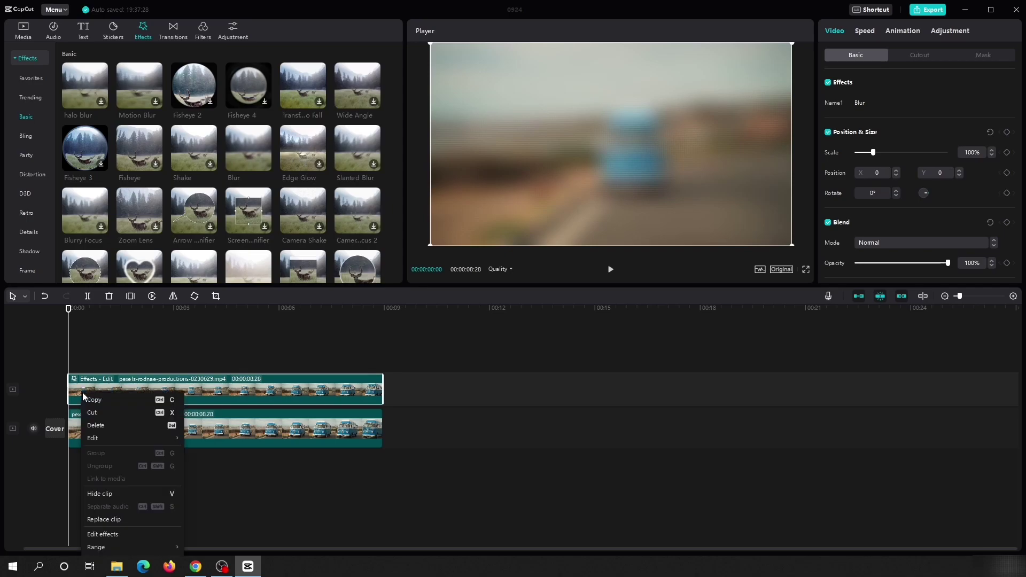
click(108, 534)
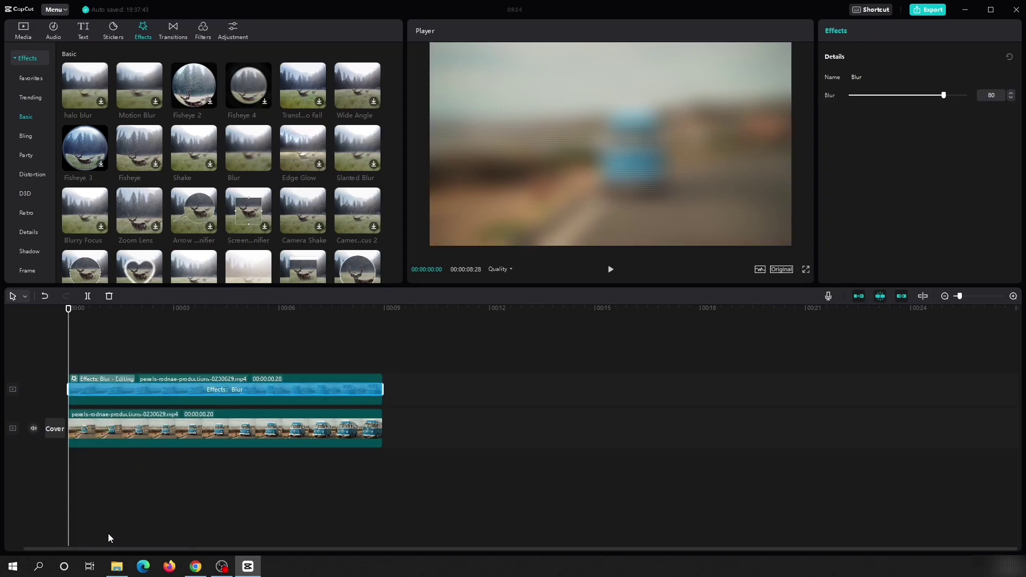
click(85, 469)
drag(81, 313, 68, 311)
click(108, 400)
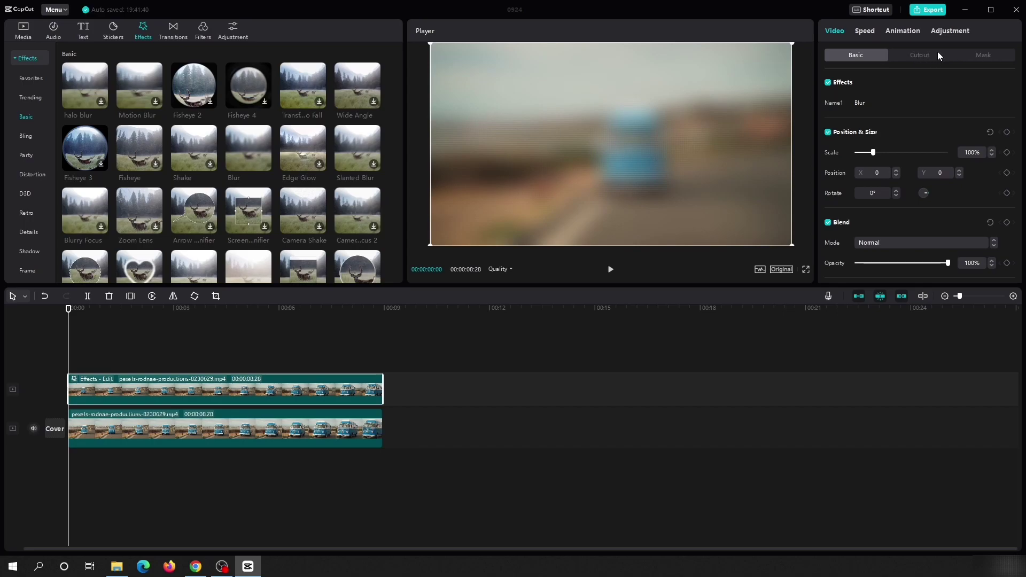
Add a Rectangle mask to the blurred clip, trying Reverse and then undoing it
click(989, 53)
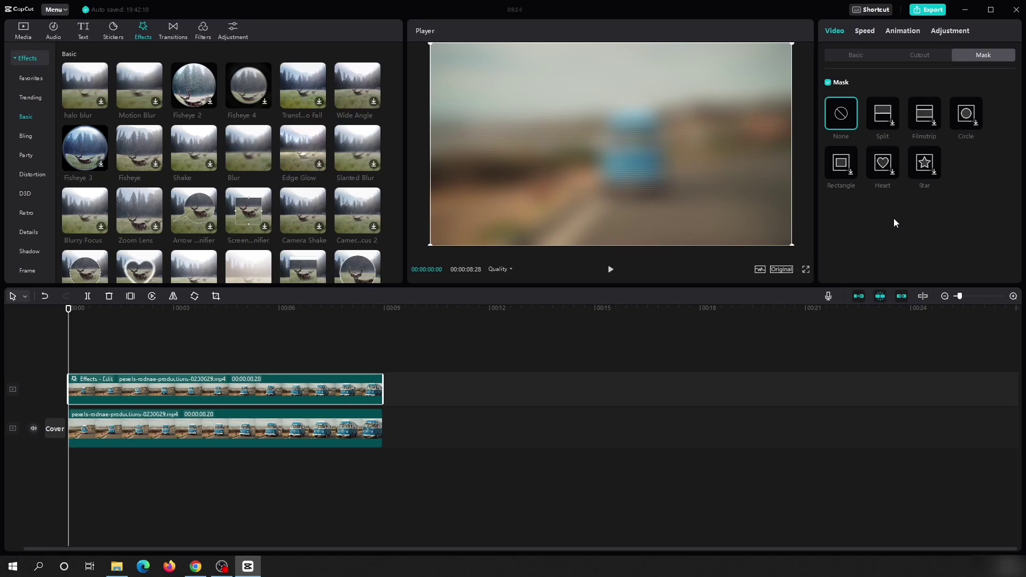
click(842, 166)
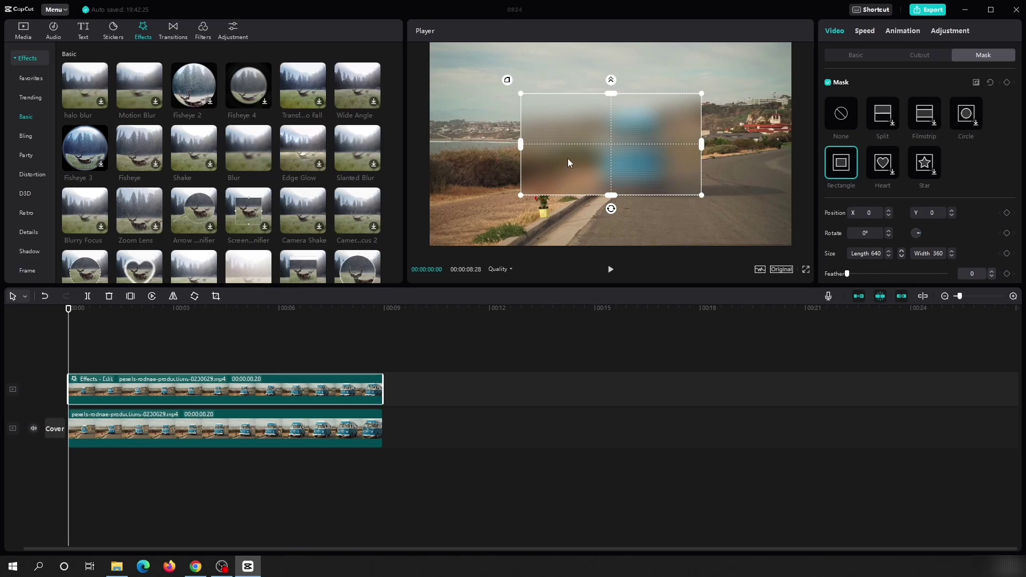
click(977, 84)
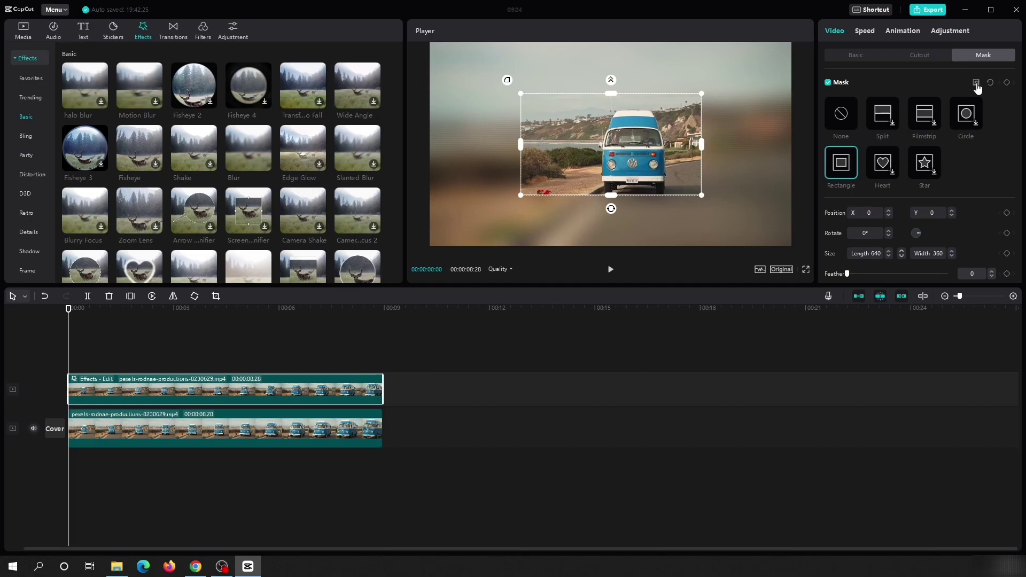
click(977, 83)
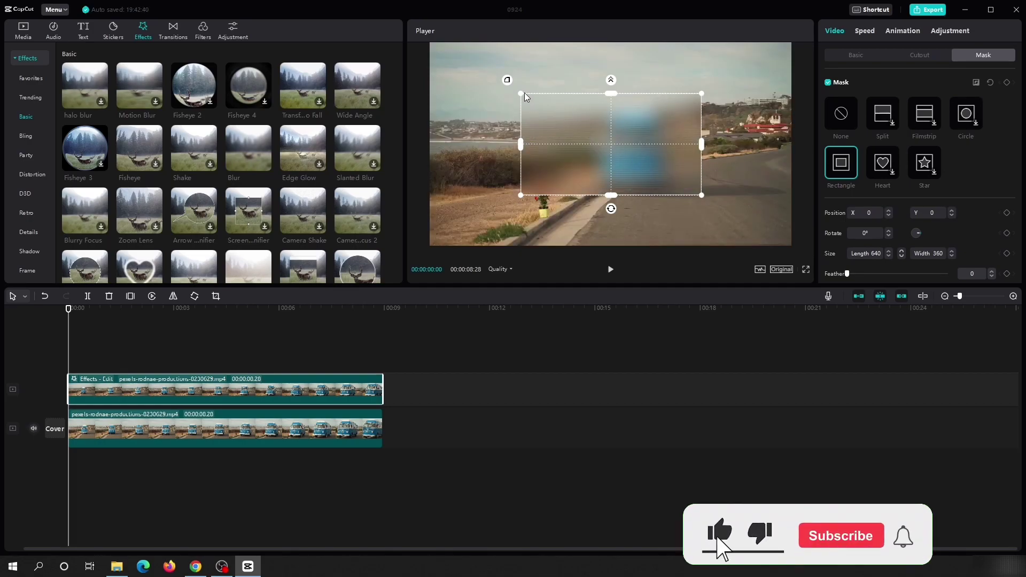
Shrink the mask to 141×54 at X 83, Y -136 over the licence plate, then rewind to 0
drag(613, 96, 614, 111)
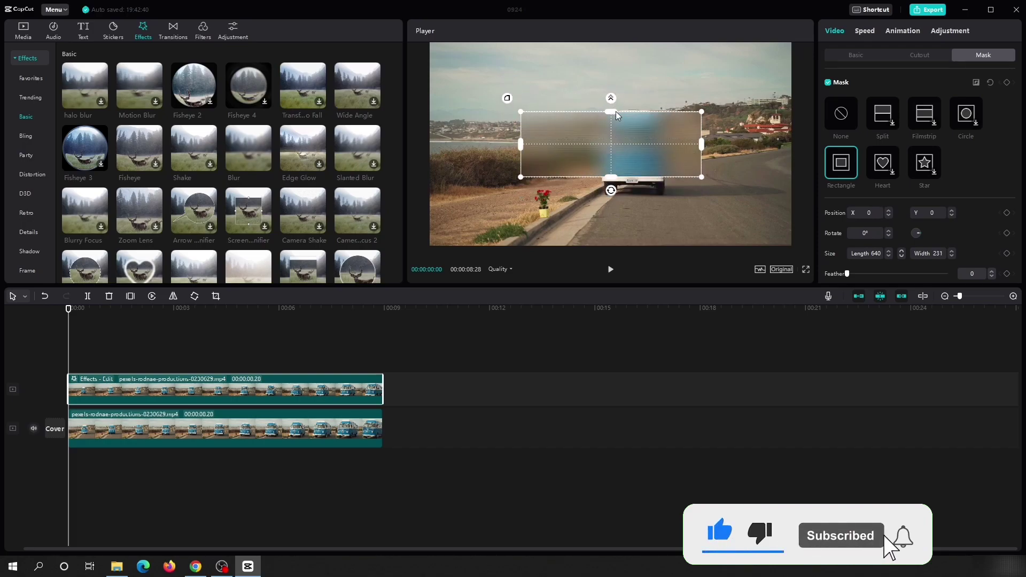
drag(698, 145, 632, 186)
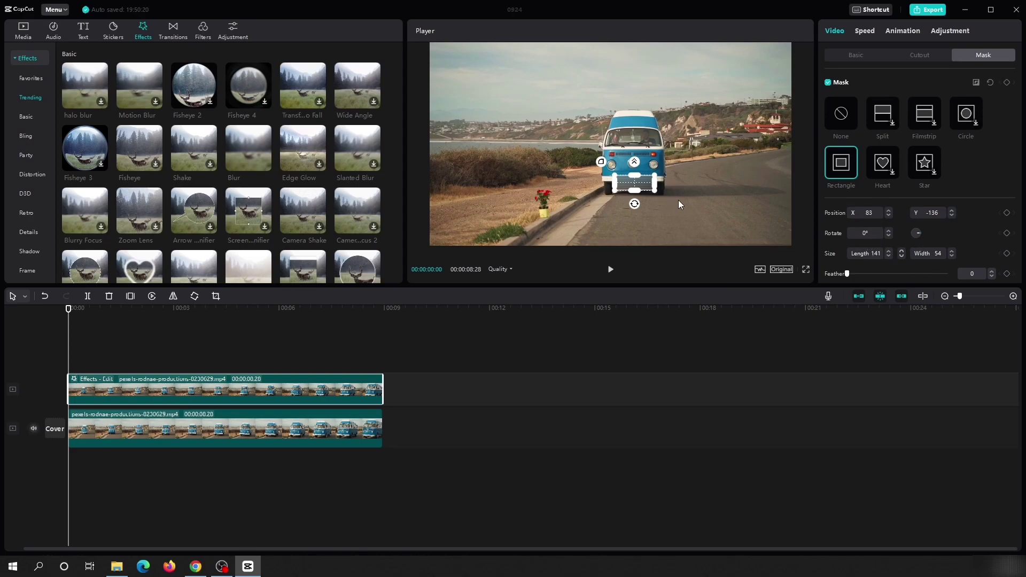
drag(69, 307, 226, 335)
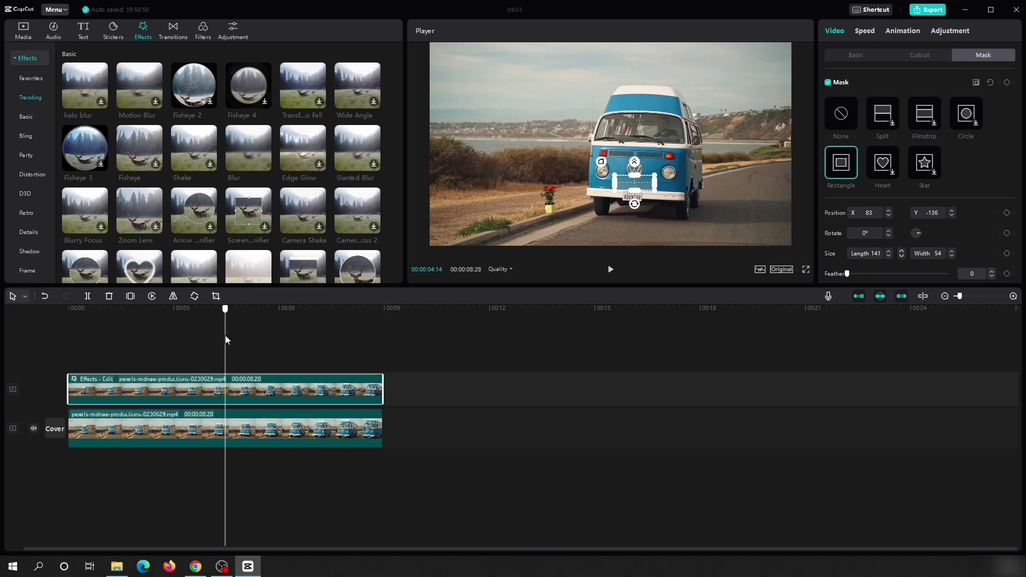
drag(226, 335, 69, 334)
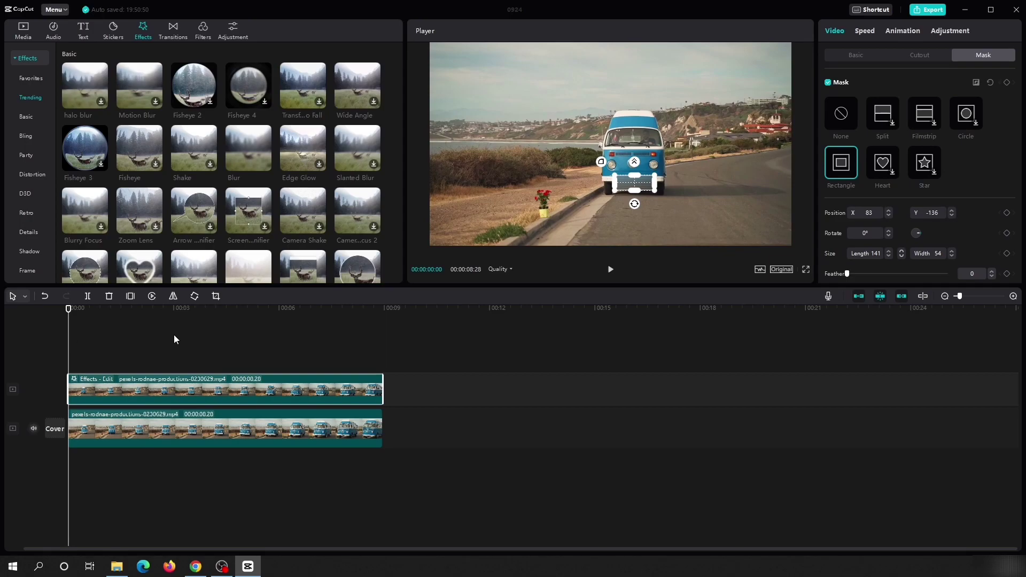
Keyframe the mask at 00:00 and later frames on the plate, ending at X -346, Y -244, then play back
click(1008, 84)
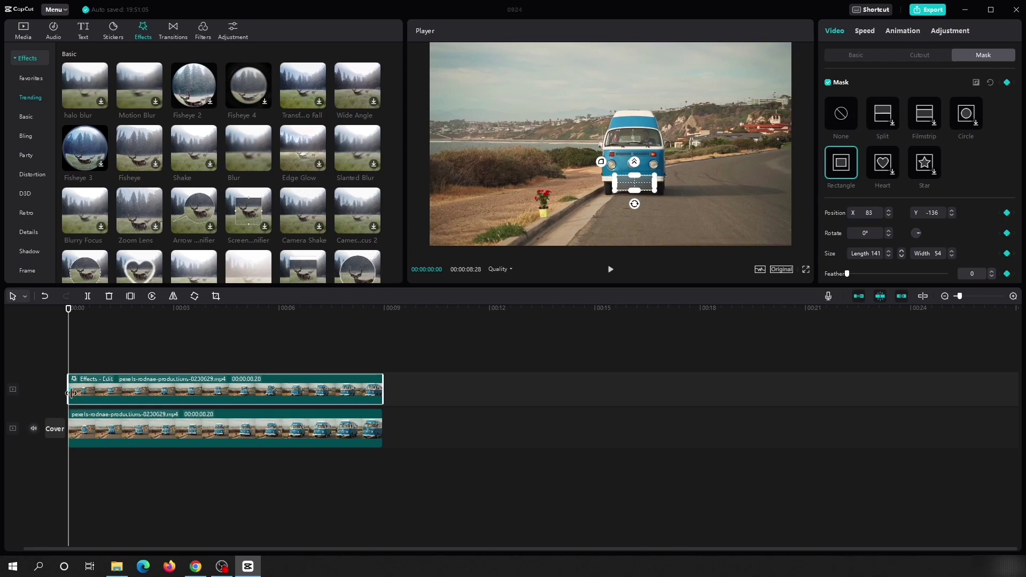
drag(69, 310, 154, 321)
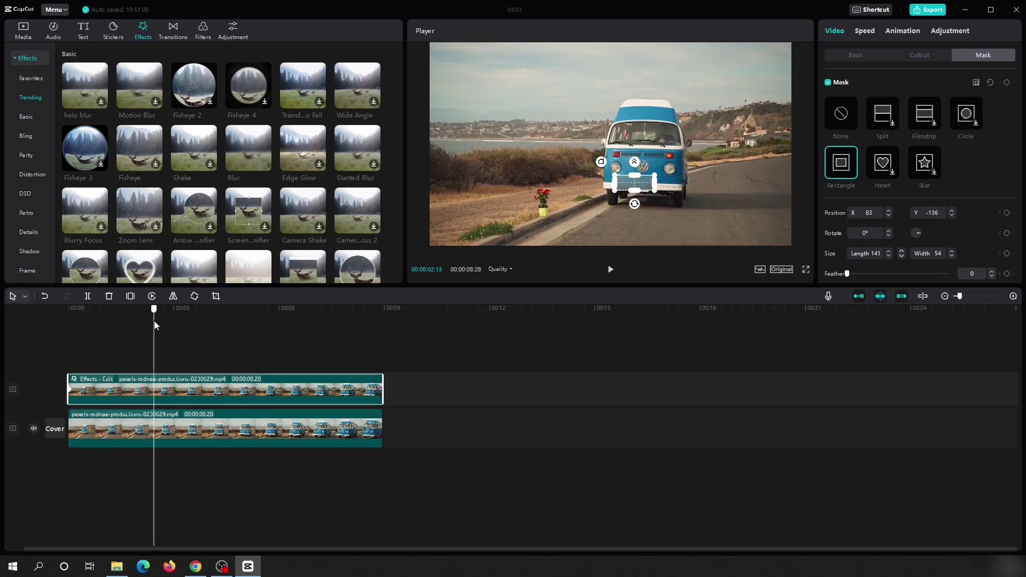
drag(635, 185, 637, 190)
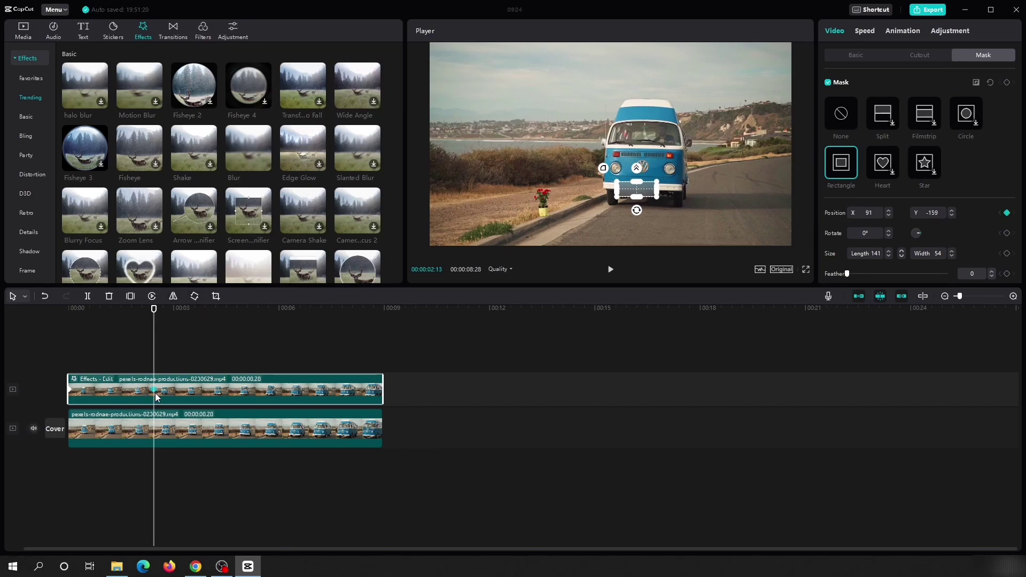
drag(154, 312, 182, 328)
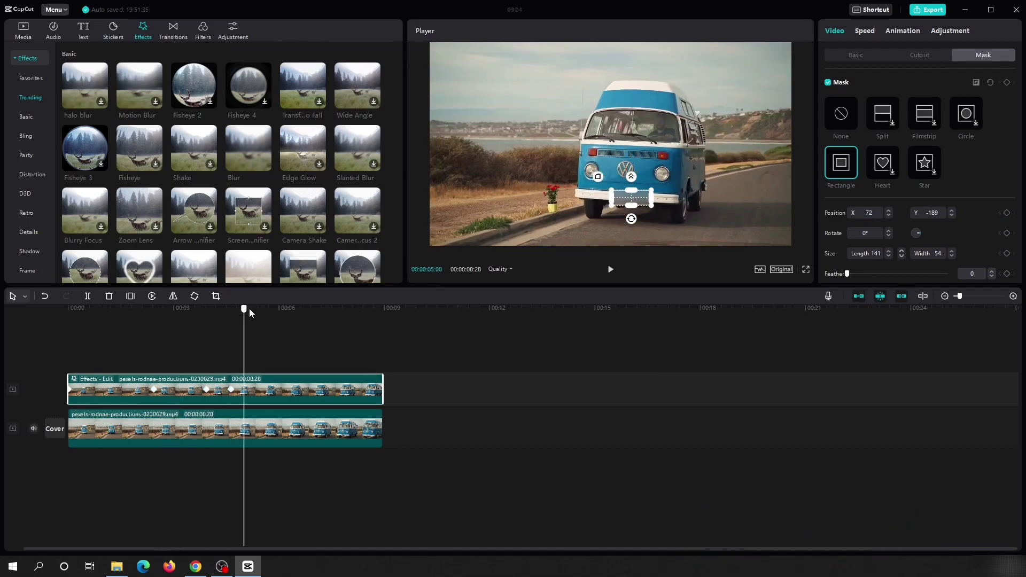
drag(245, 309, 314, 309)
drag(554, 222, 518, 214)
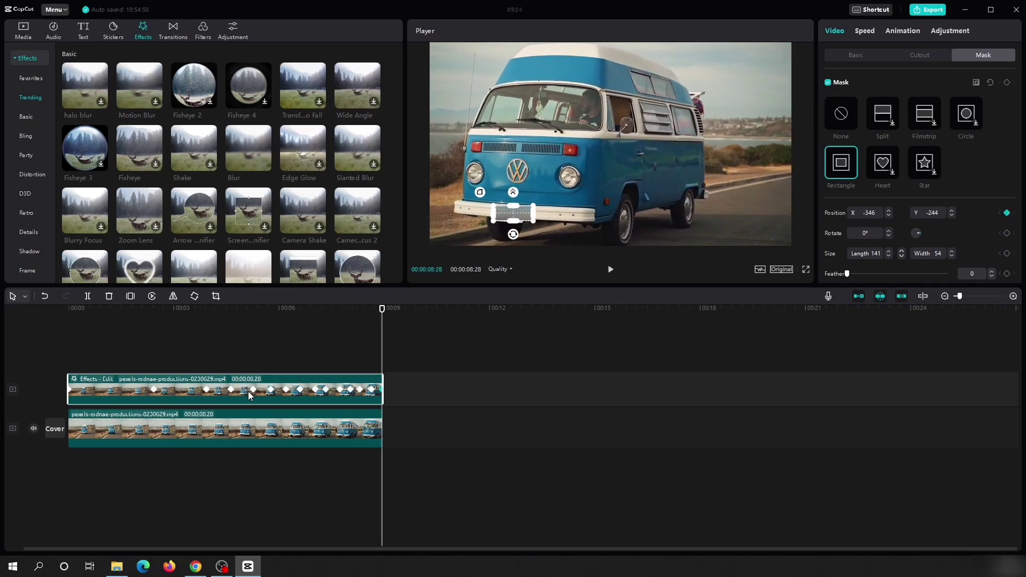
click(611, 271)
Copy the original bus clip and paste it onto a new top track above the blurred clip
drag(80, 309, 66, 310)
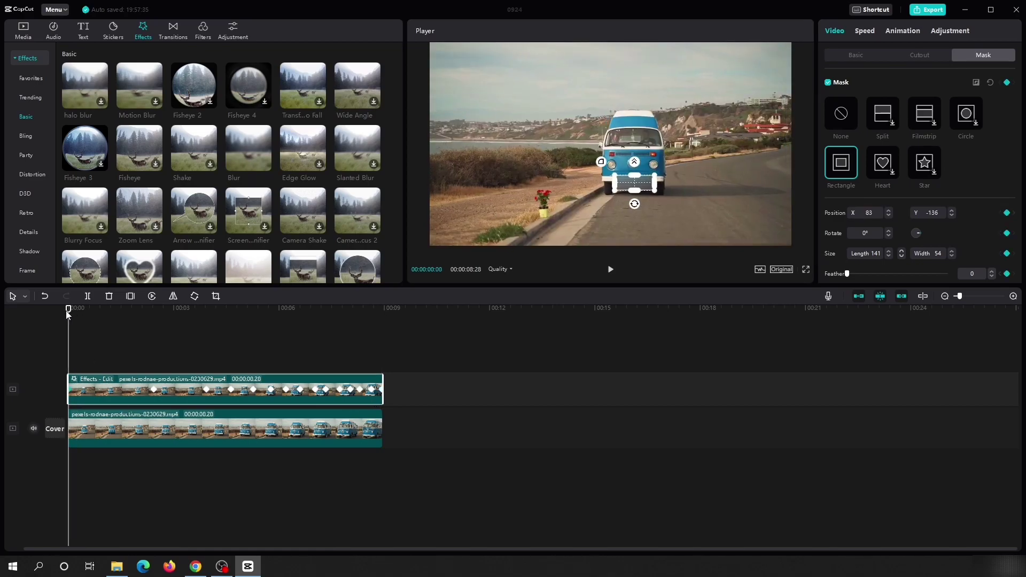
right_click(88, 425)
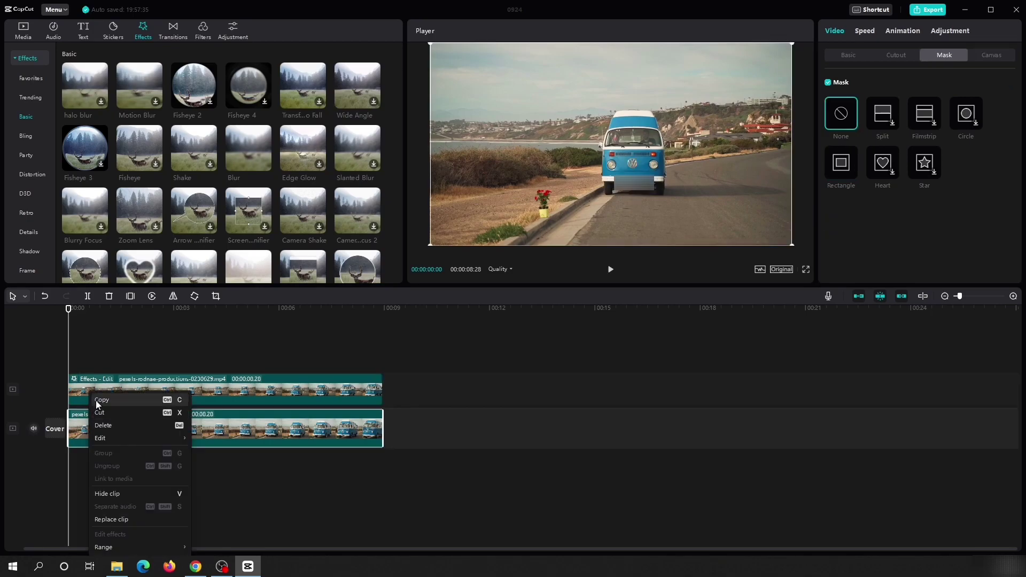
click(95, 400)
right_click(72, 343)
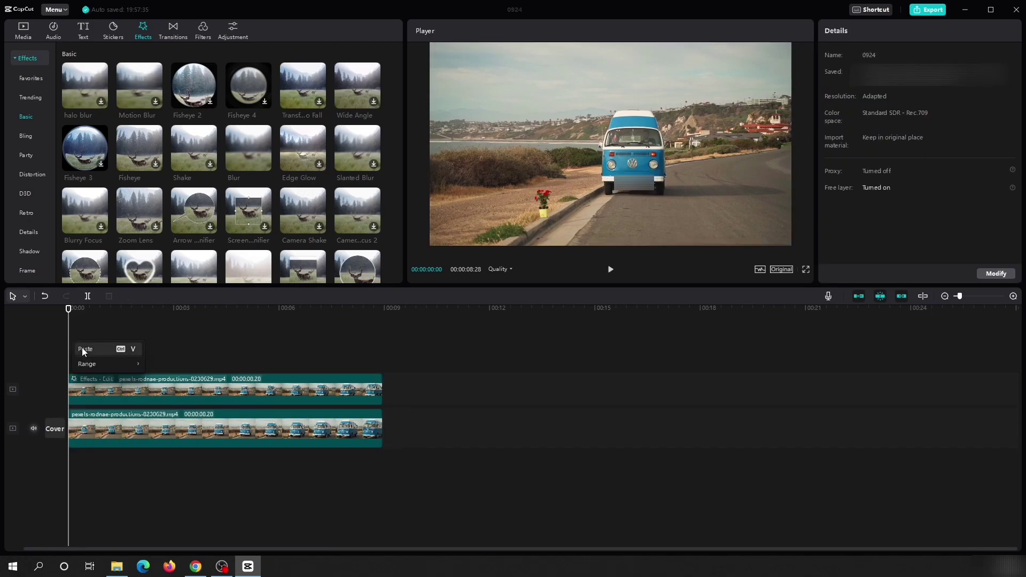
click(83, 350)
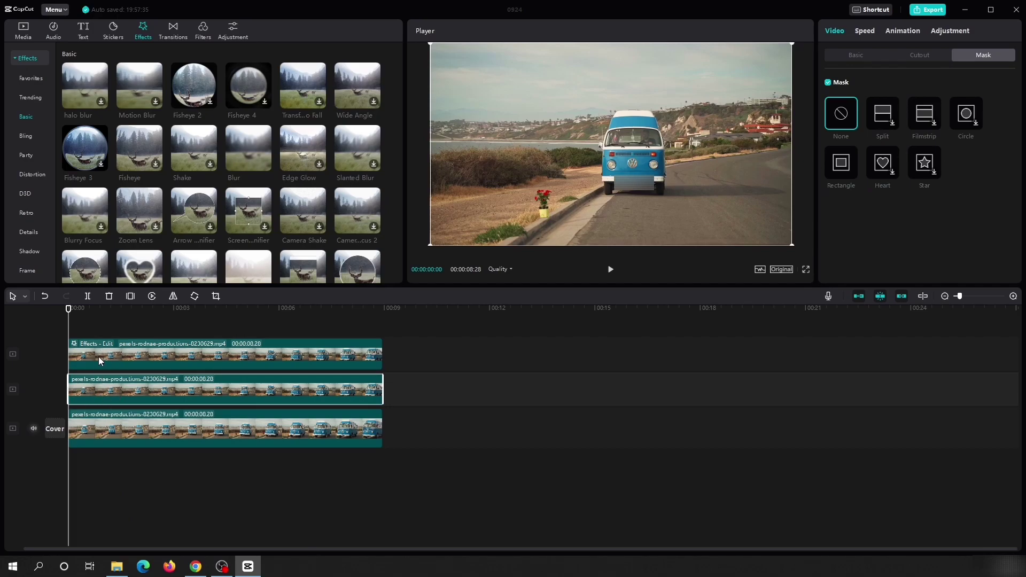
drag(108, 389, 95, 350)
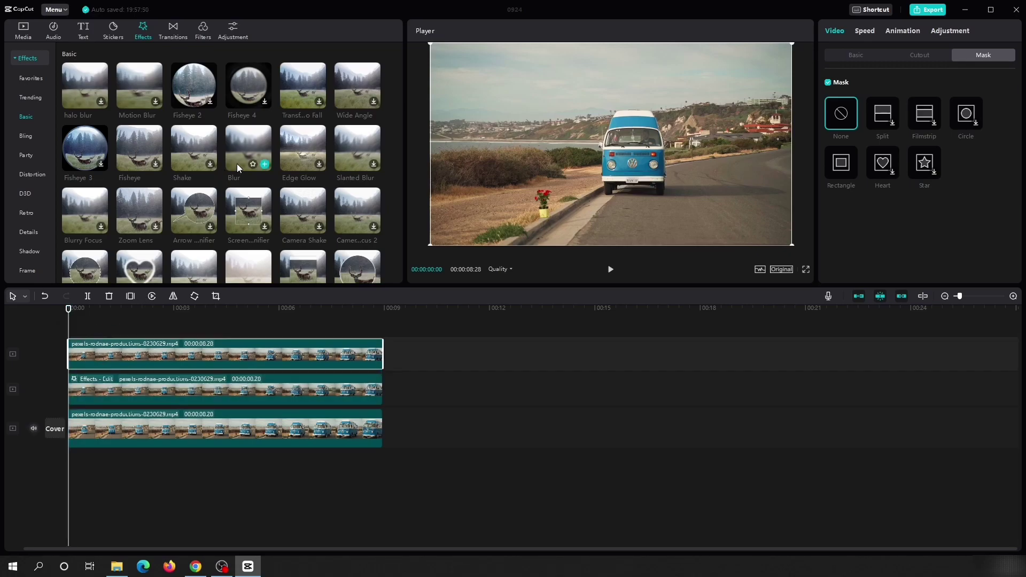
Drop the Basic Blur effect onto the top bus clip and raise its strength to 80
drag(236, 143, 101, 354)
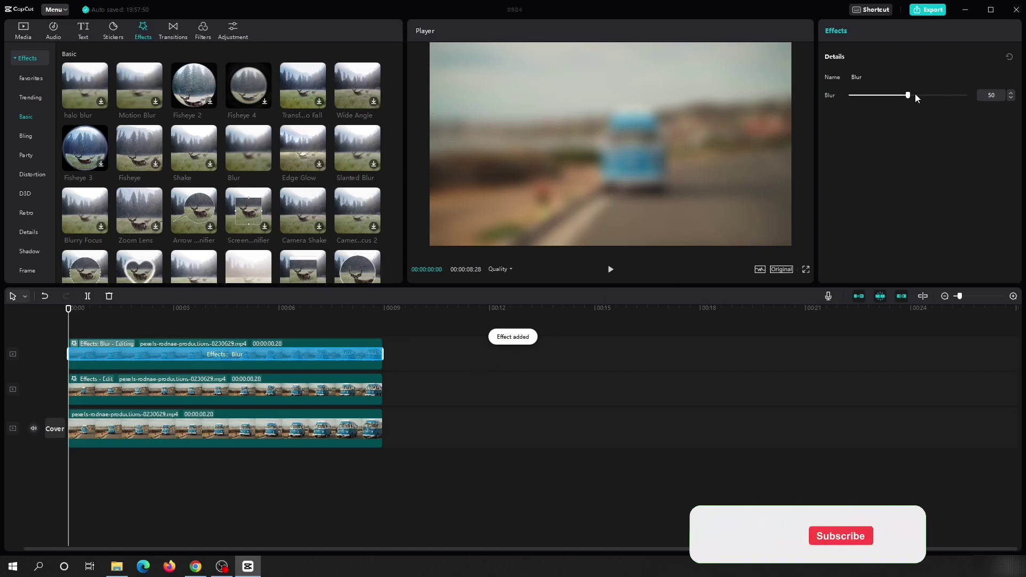
drag(908, 95, 945, 97)
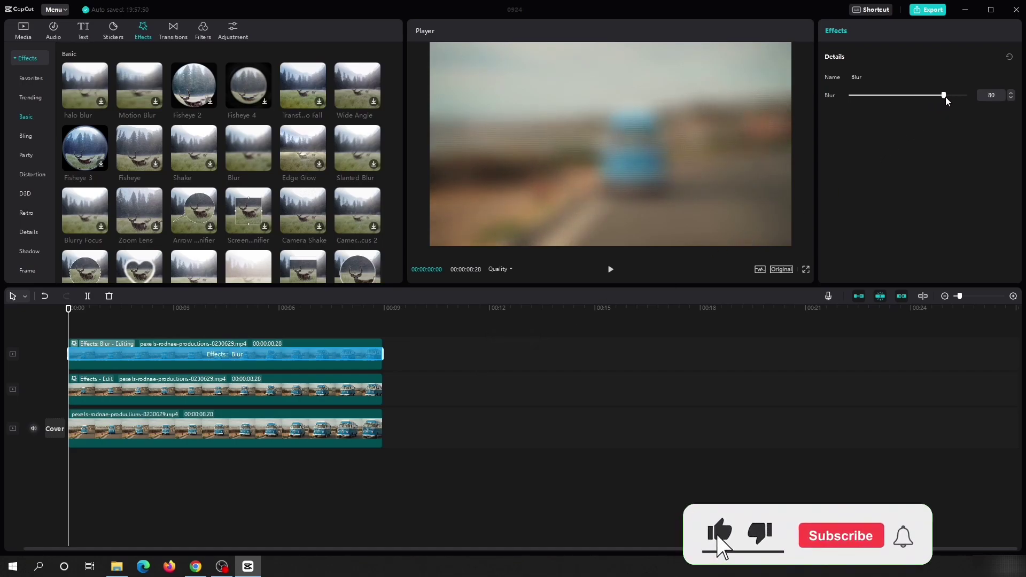
click(373, 367)
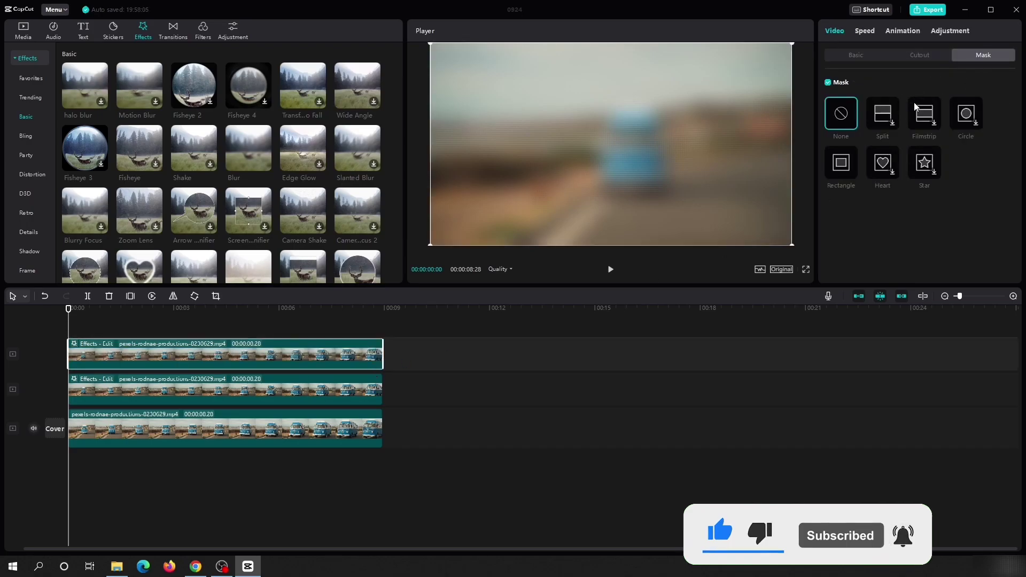
Restrict the top clip's blur to a small Circle mask over the VW emblem, then open Export
click(956, 124)
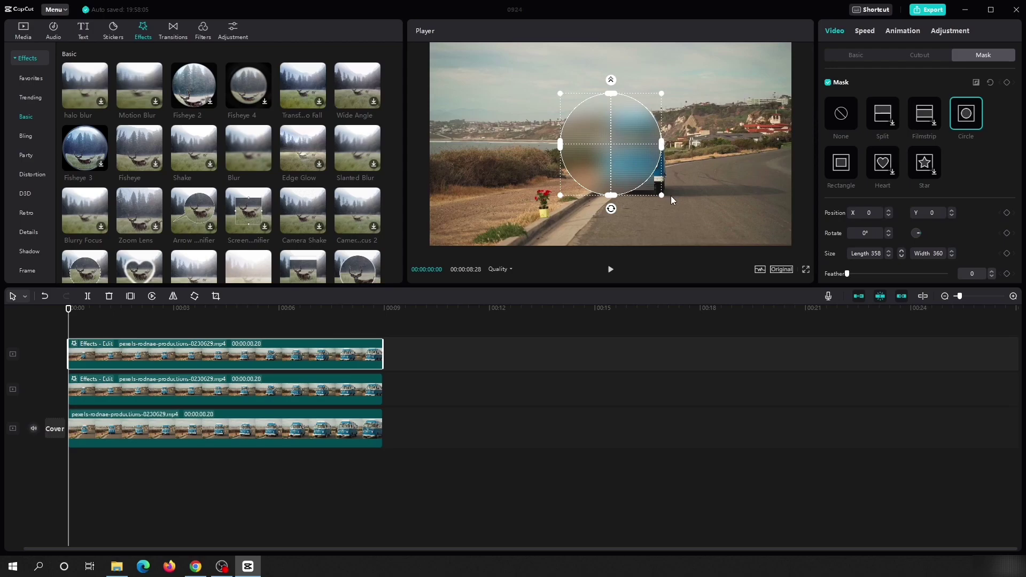
drag(663, 196, 633, 163)
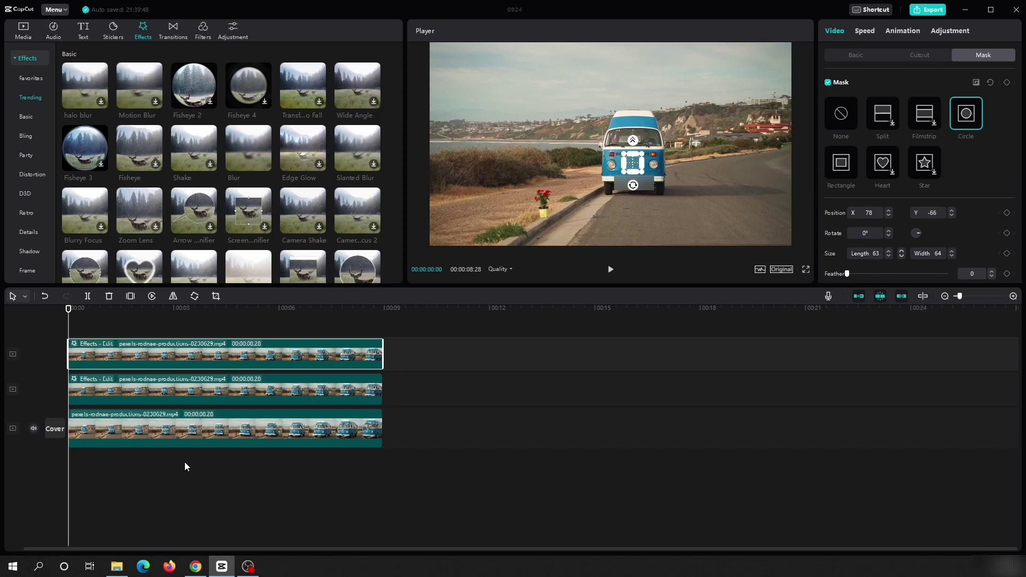
click(928, 10)
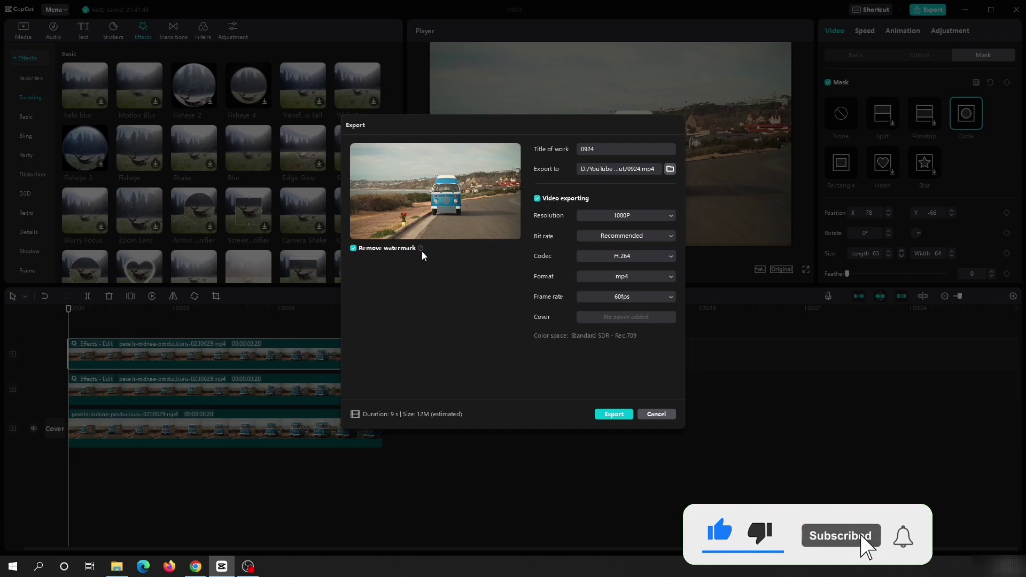
Export the video keeping 1080P, H.264, 60fps and mp4 format
mouse_move(422, 249)
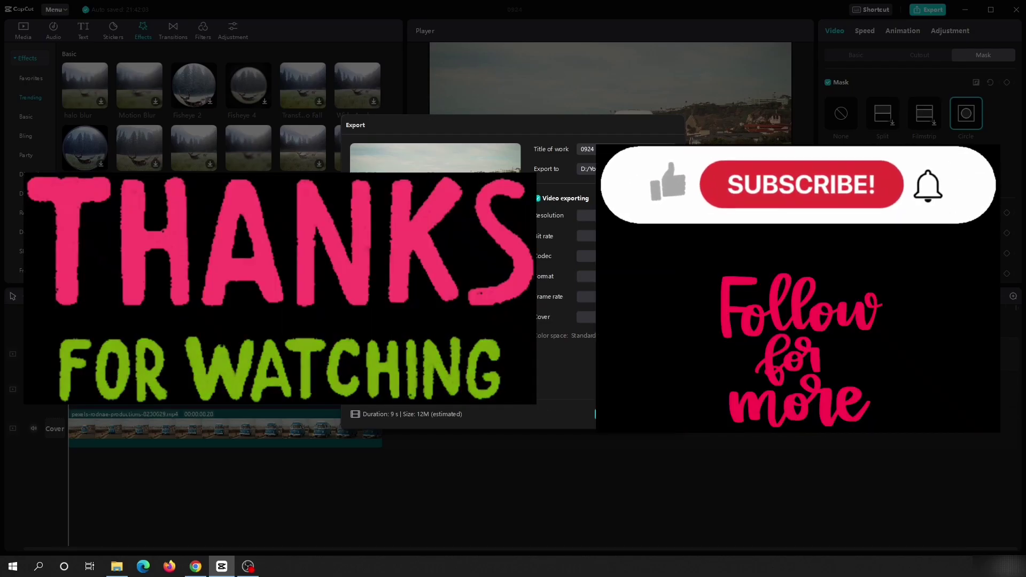
click(655, 414)
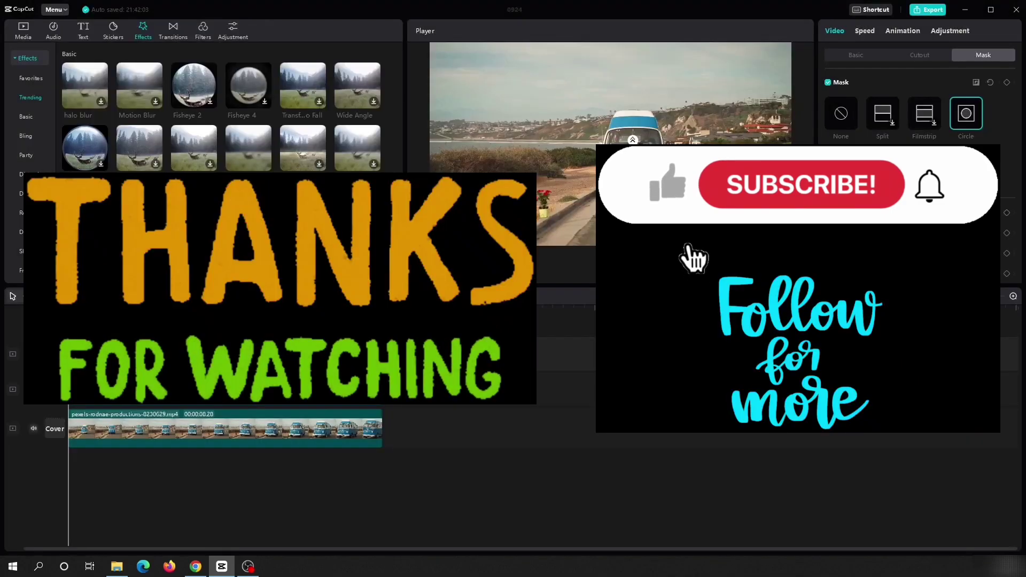